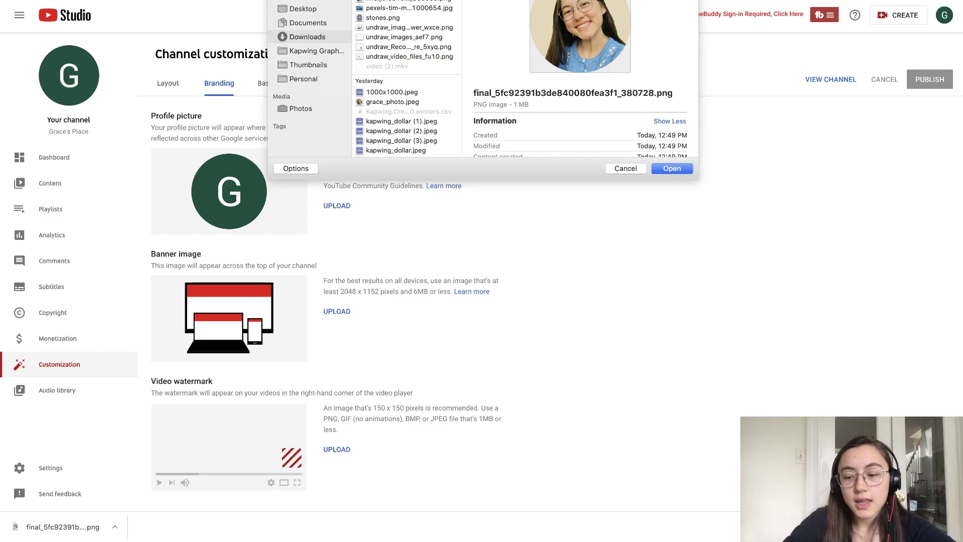
Step: Confirm the exported headshot-on-tan-circle PNG in the file dialog as the new profile picture
key(Return)
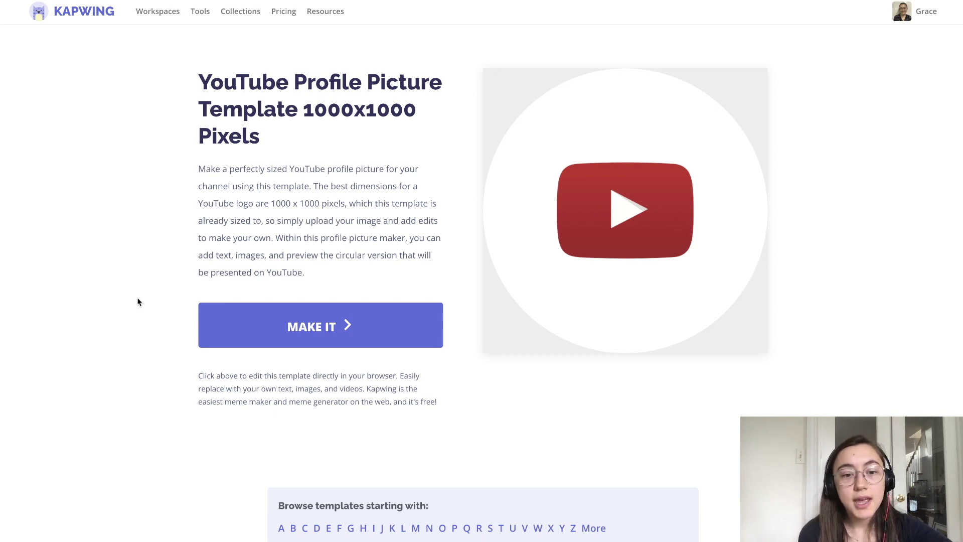
Step: Open the 1000x1000 YouTube profile picture template in Kapwing Studio and bring up the media upload dialog
click(295, 336)
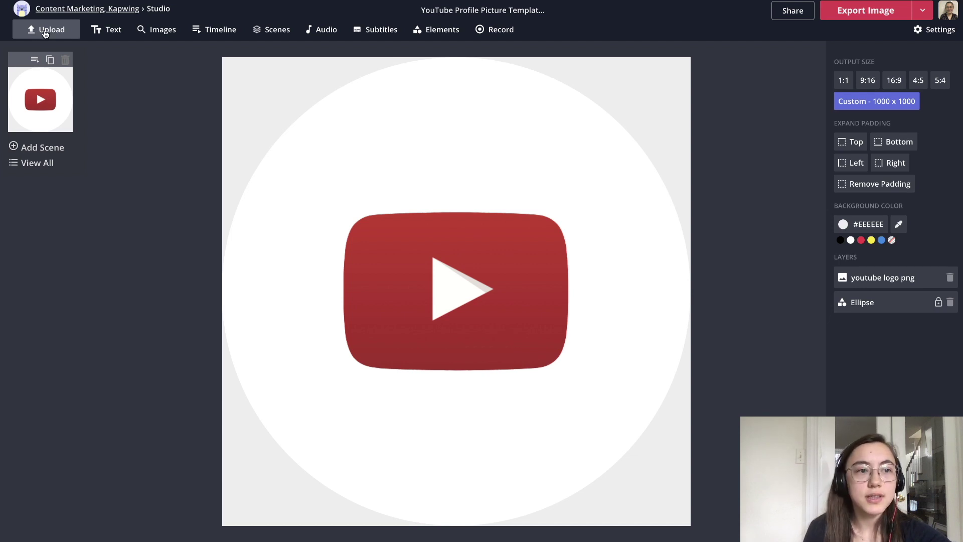
click(40, 31)
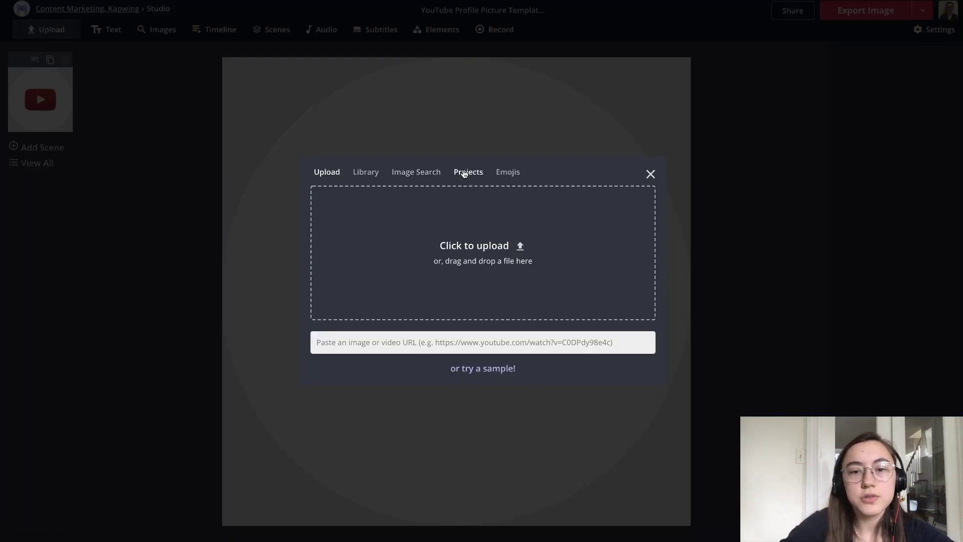
Step: Add the colour palette project image from Projects and position it over the canvas
click(466, 172)
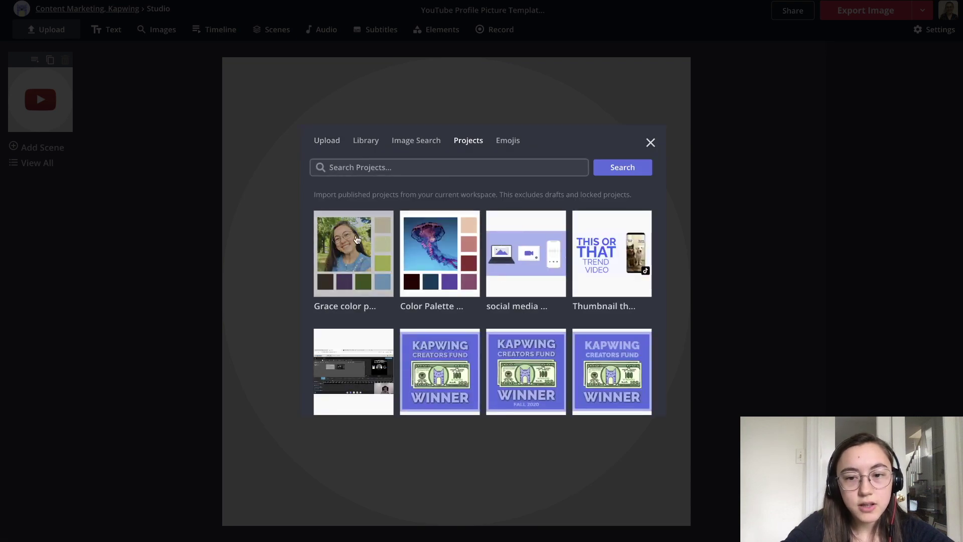
click(367, 252)
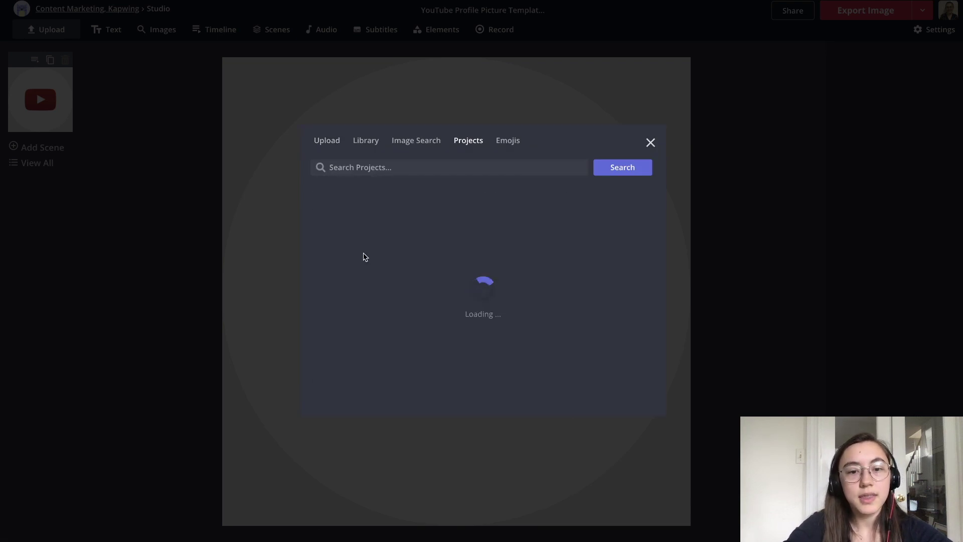
drag(291, 184, 286, 243)
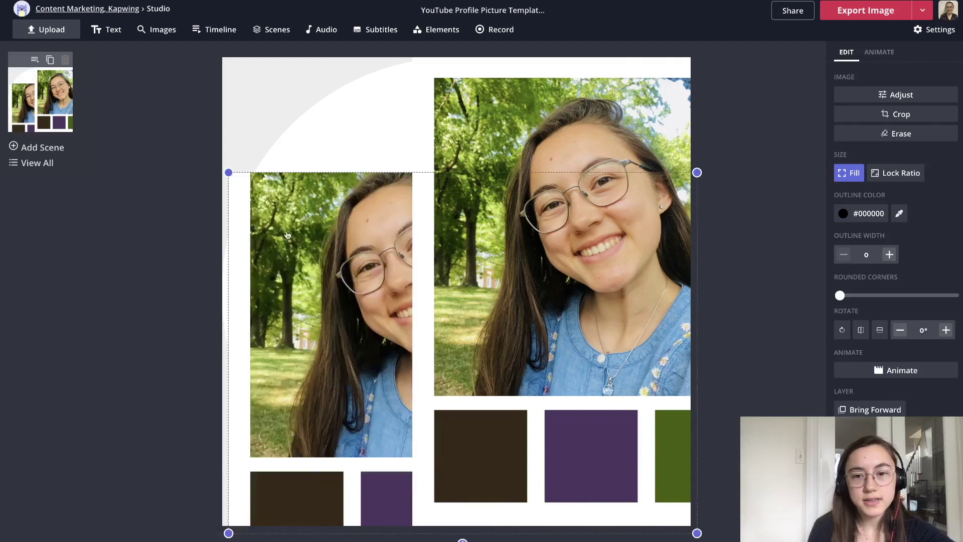
key(ctrl+z)
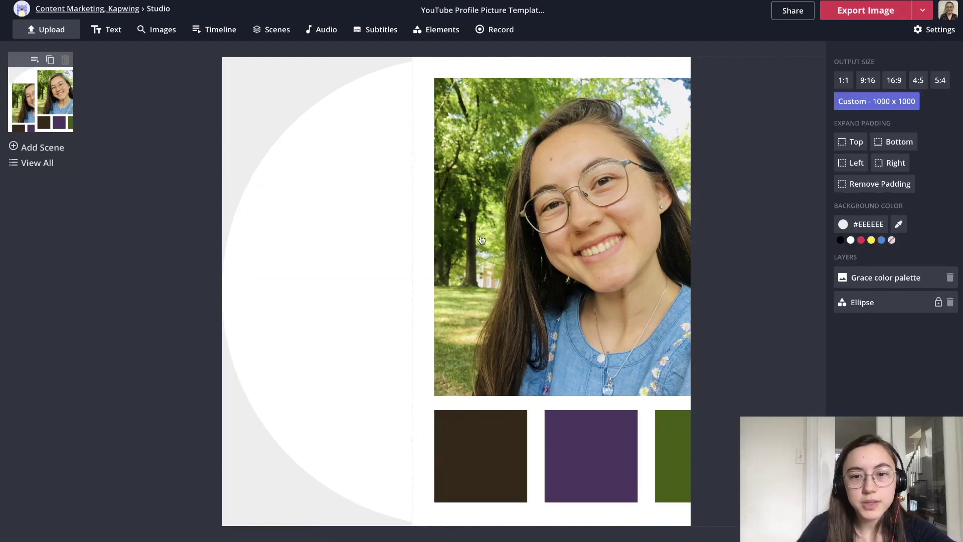
key(ctrl+shift+z)
drag(450, 314, 437, 287)
mouse_move(545, 308)
mouse_down()
mouse_move(553, 320)
mouse_move(564, 310)
mouse_up()
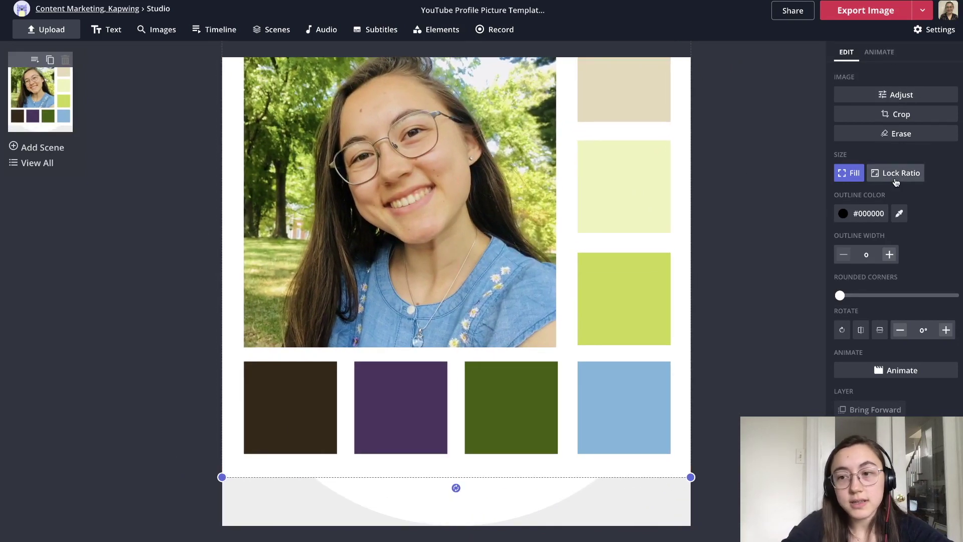
Step: Lock the palette image's ratio and shrink it into the canvas's top-left corner
click(898, 173)
drag(591, 399, 291, 123)
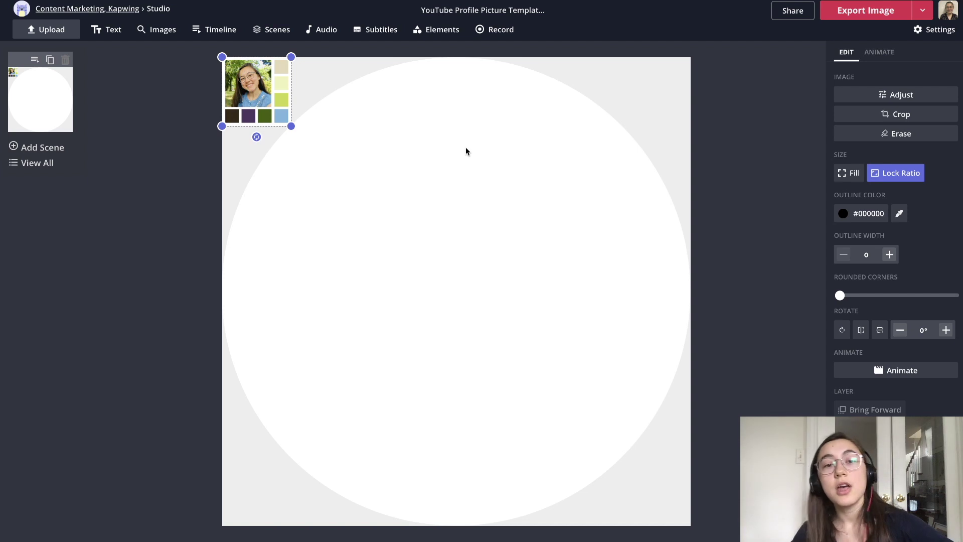
click(640, 132)
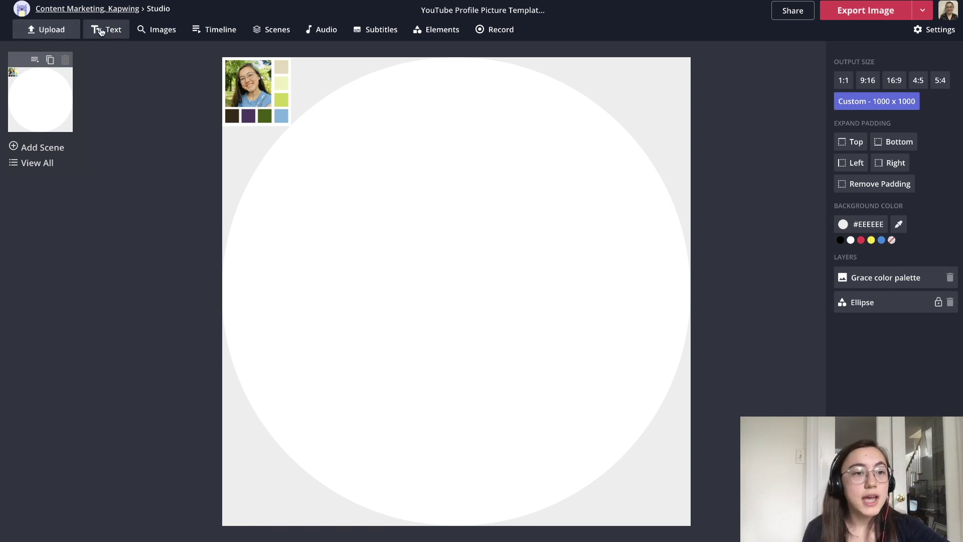
click(158, 30)
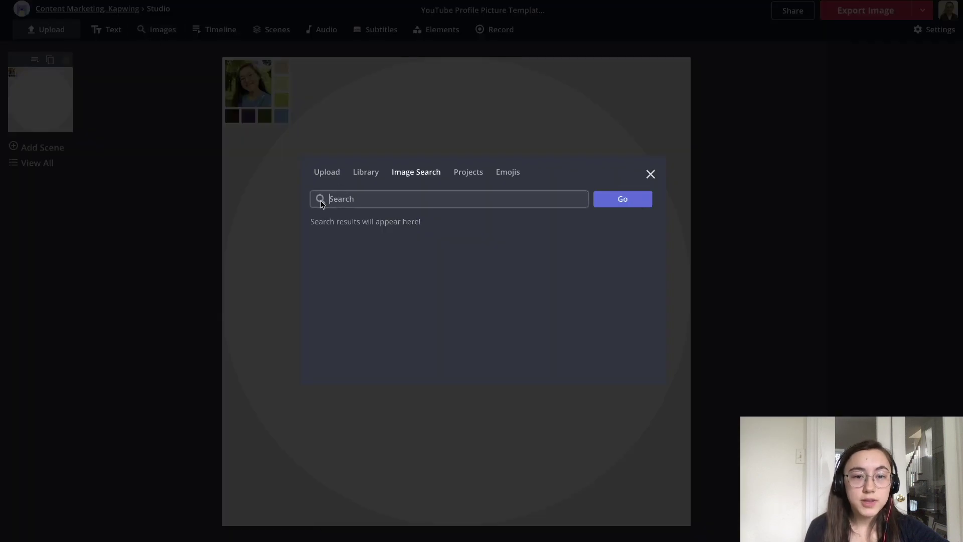
click(504, 173)
click(227, 174)
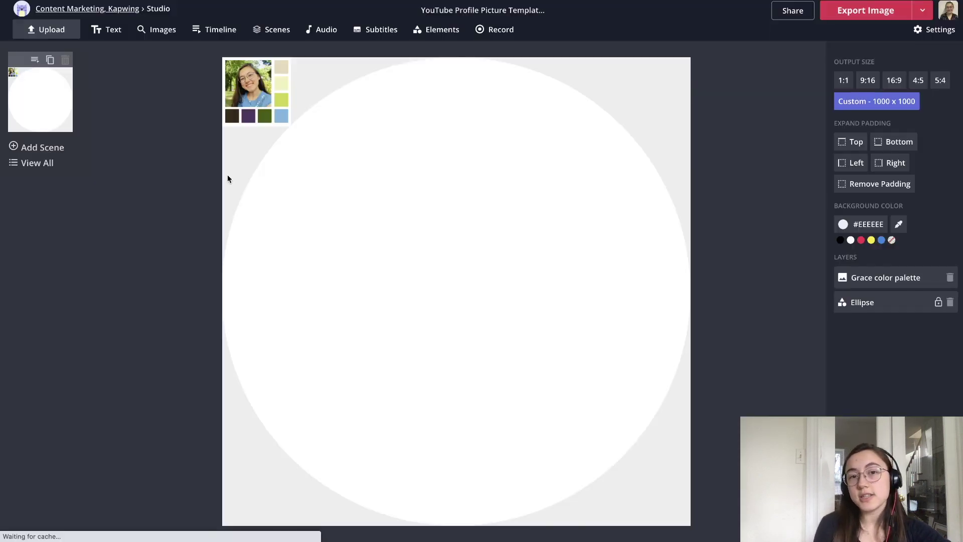
click(113, 30)
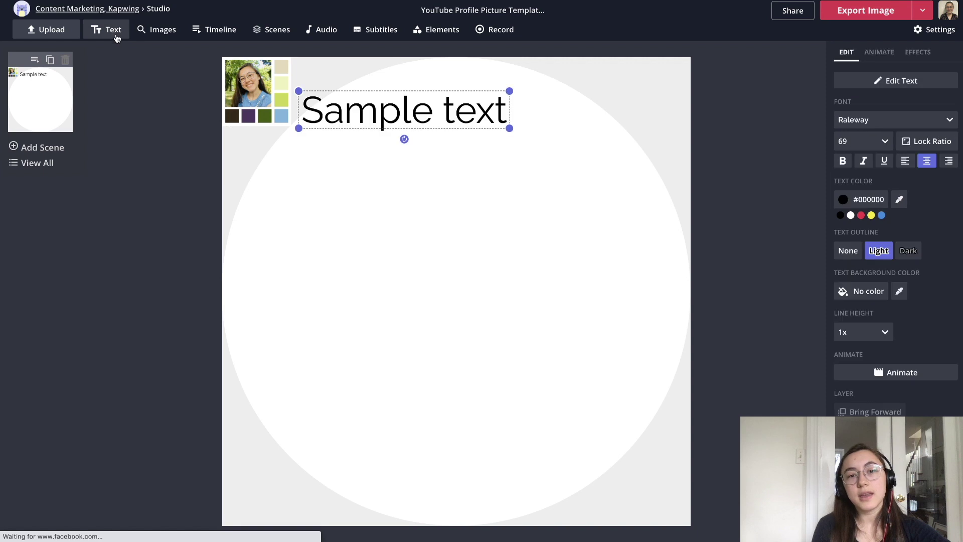
drag(419, 113, 492, 225)
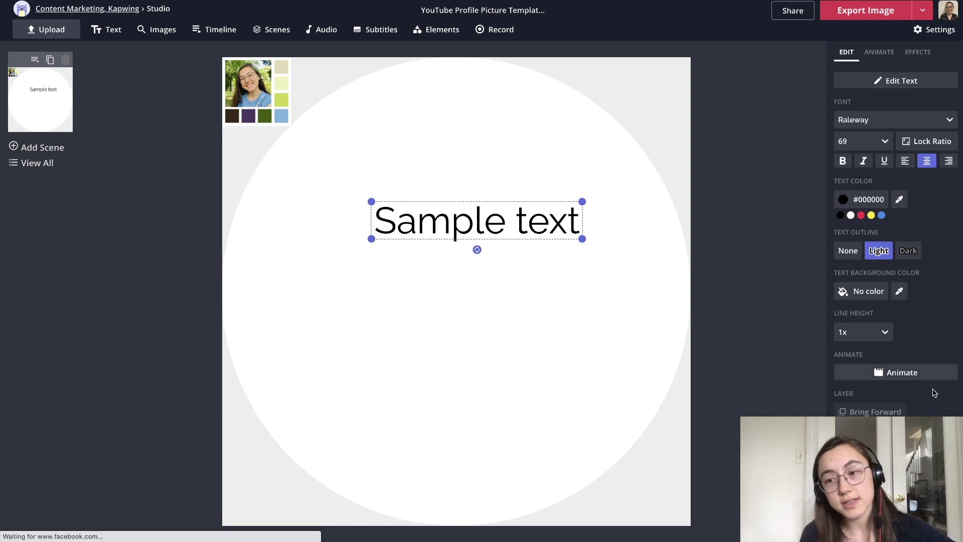
key(Delete)
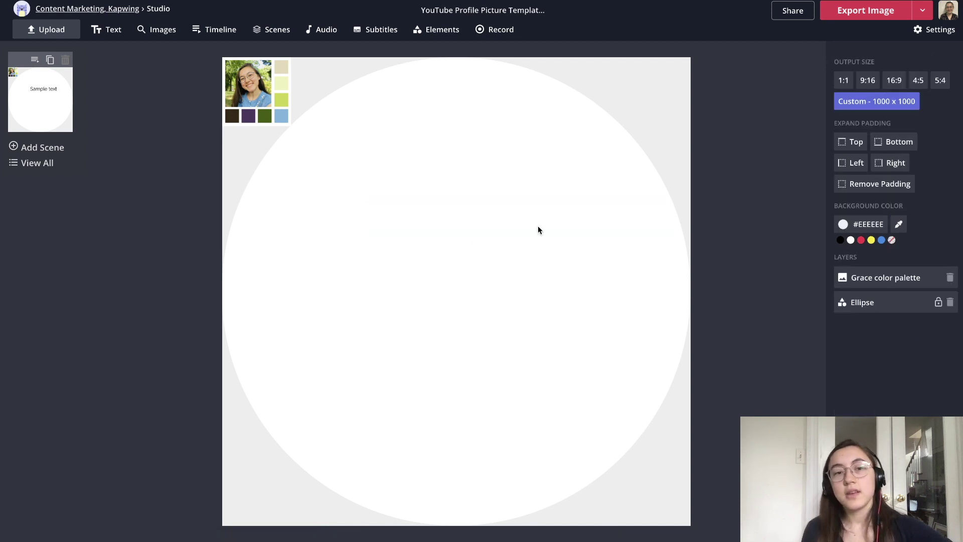
Step: Upload the headshot photo from the computer so it covers the whole canvas, then select it
click(68, 31)
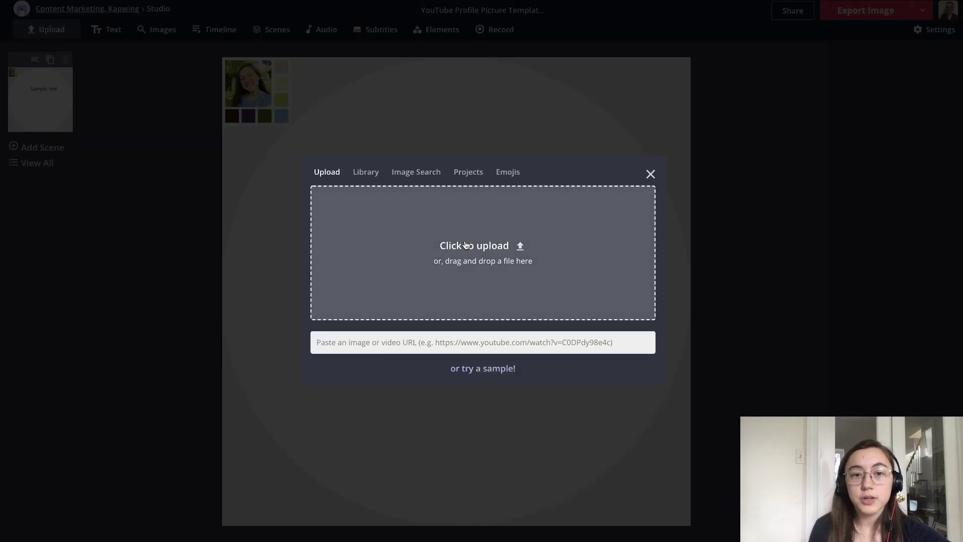
click(465, 245)
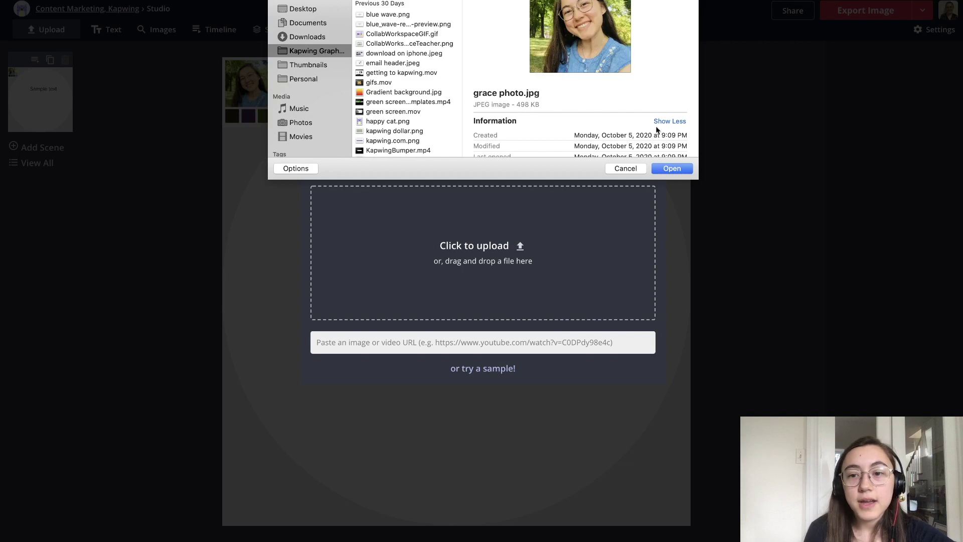
click(671, 169)
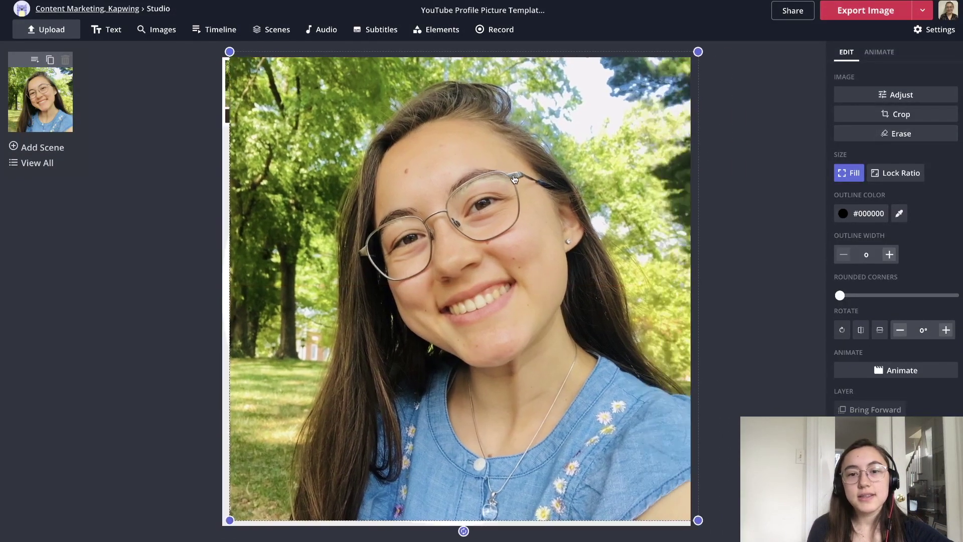
click(809, 220)
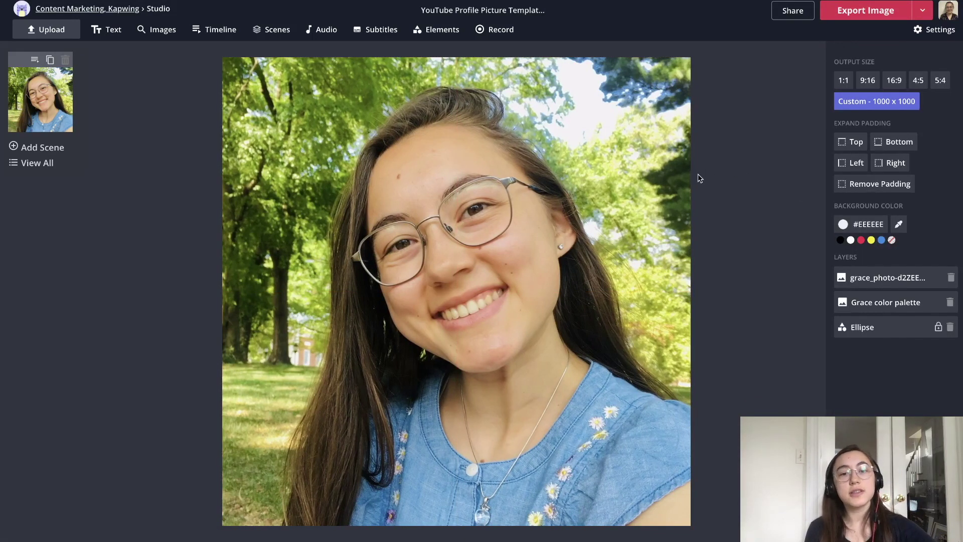
click(578, 188)
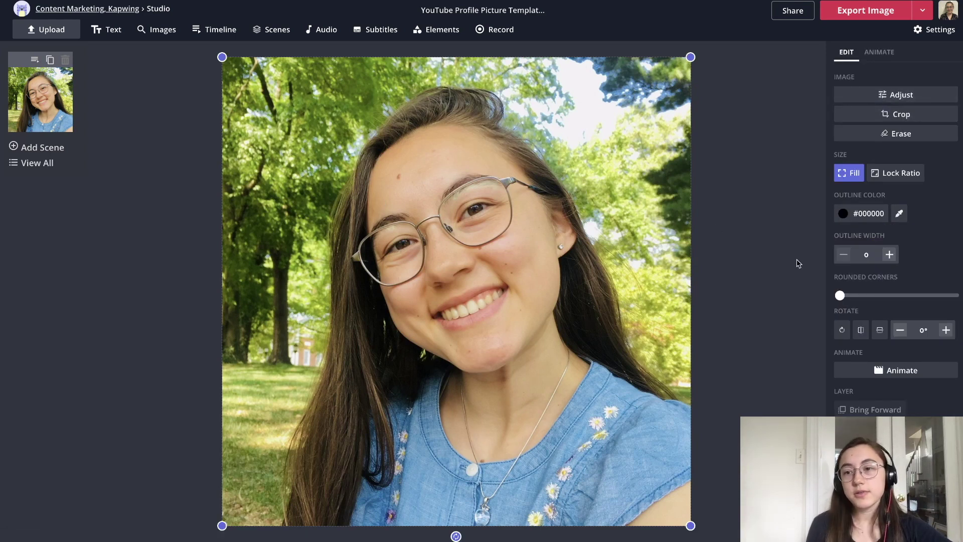
Step: Round the headshot into a full circle and shrink it, ratio locked, to about 805 px centred in the white circle
drag(839, 295, 953, 295)
click(885, 175)
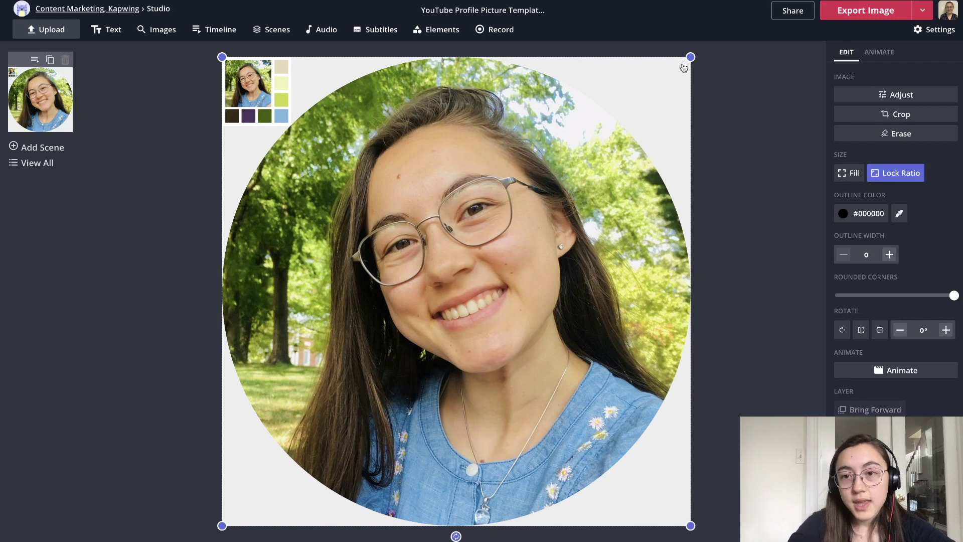
drag(690, 57, 606, 129)
drag(482, 227, 515, 197)
Step: Unlock the white ellipse and eyedrop the palette's tan #E8D8B7 as its fill colour
click(672, 269)
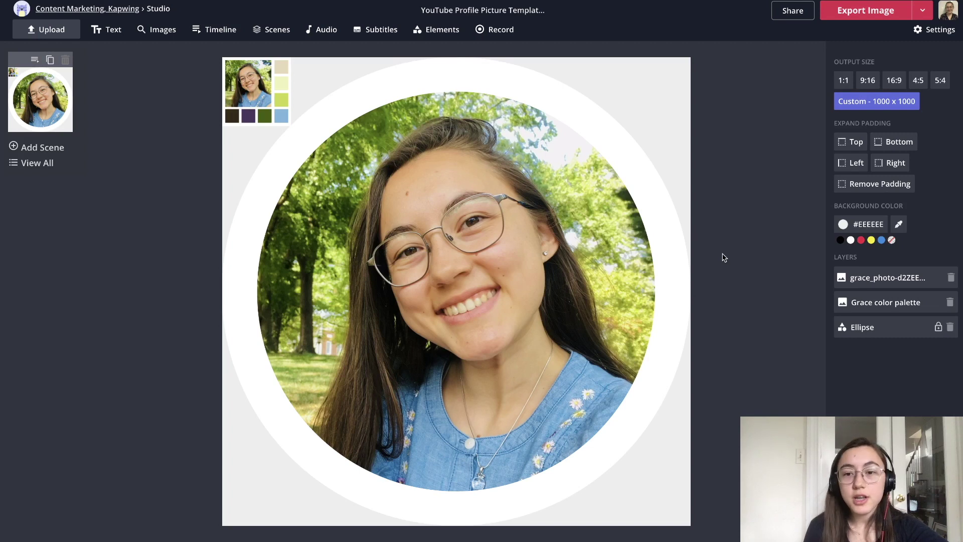
click(676, 270)
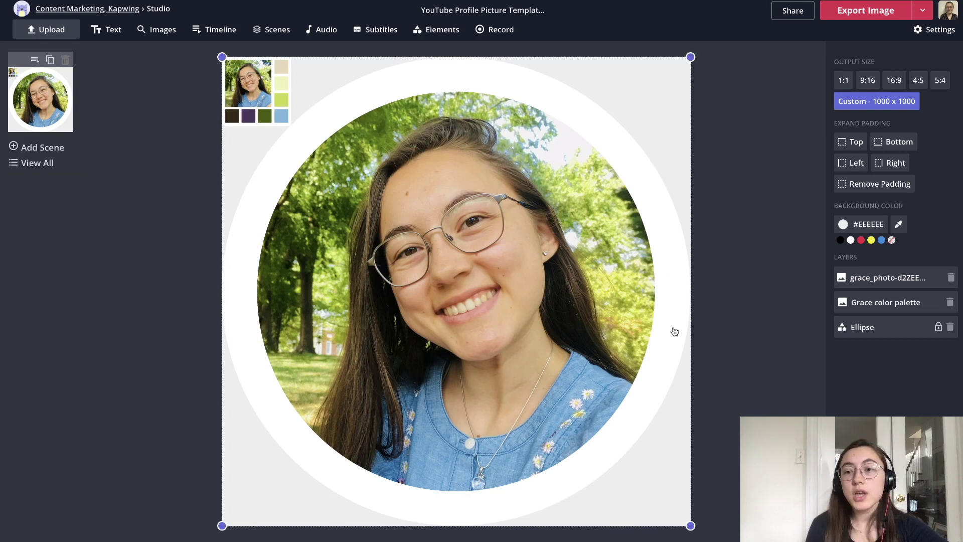
click(739, 186)
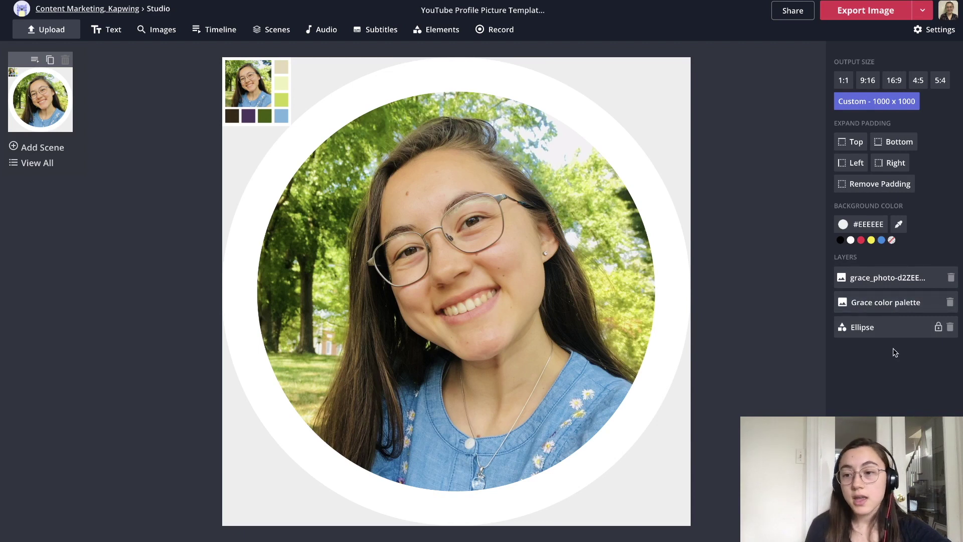
click(884, 332)
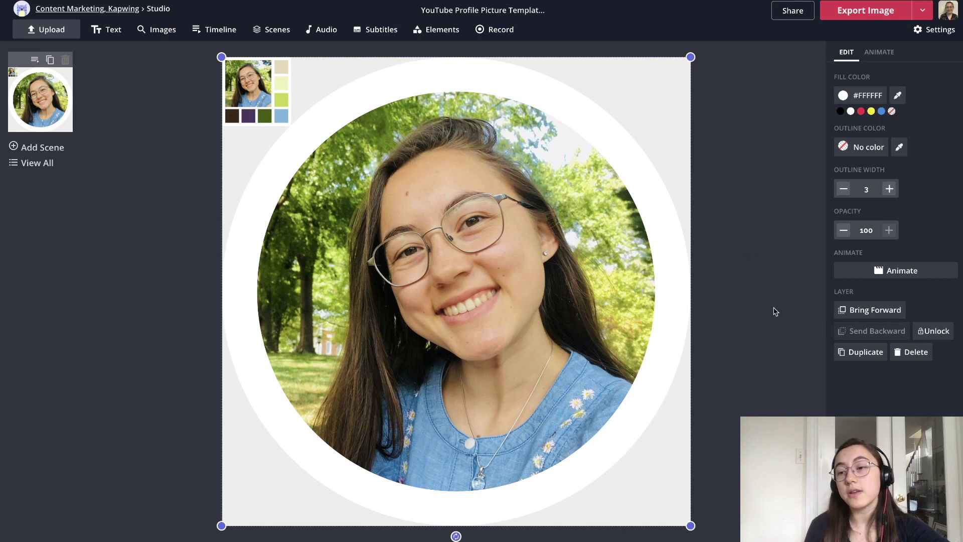
click(926, 332)
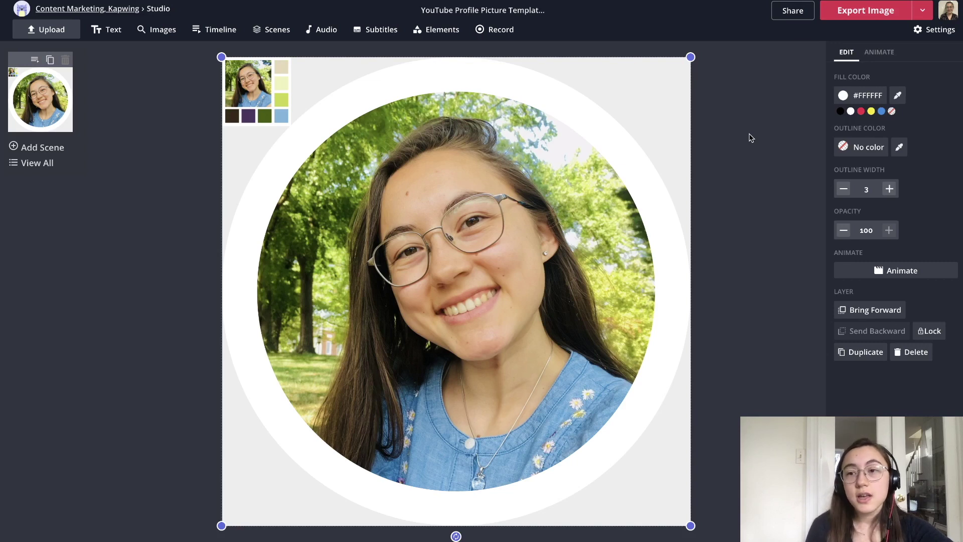
click(898, 96)
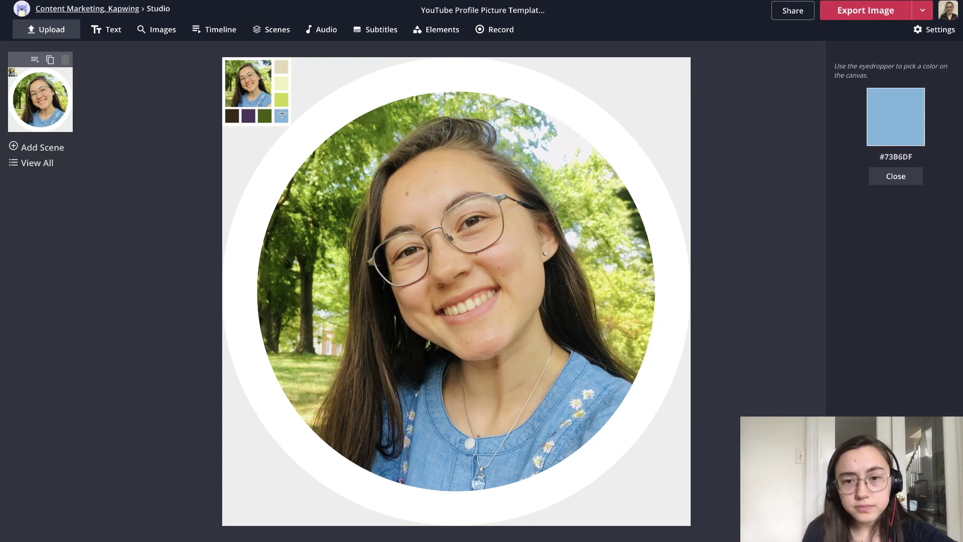
click(280, 66)
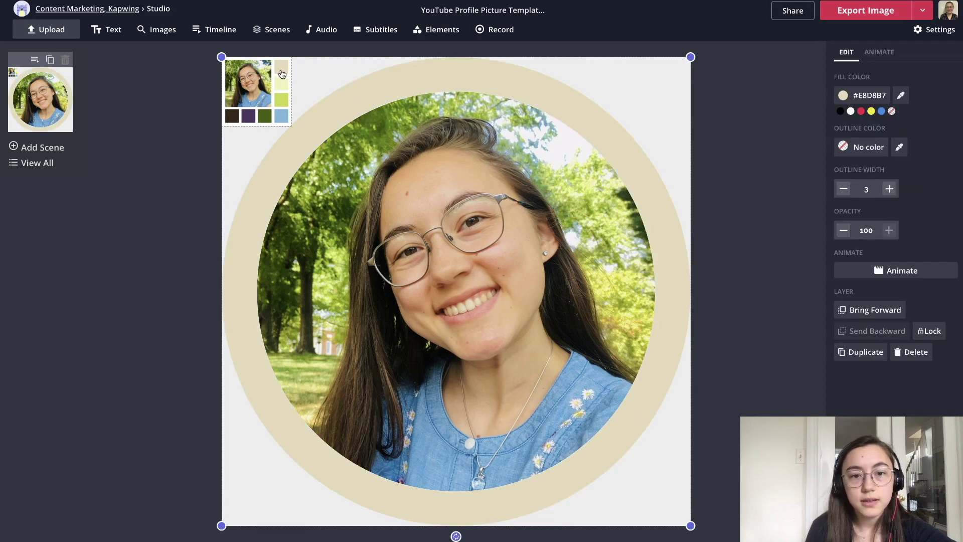
click(196, 223)
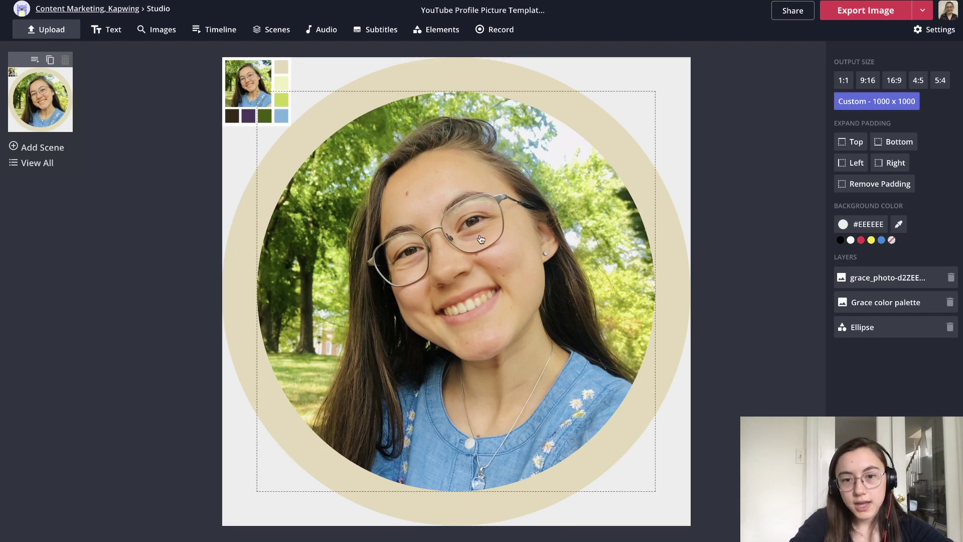
click(560, 262)
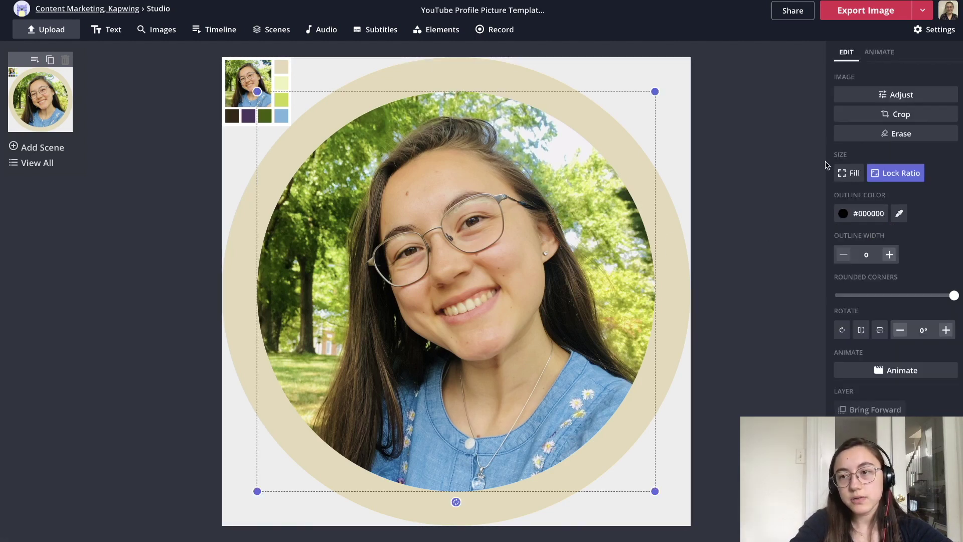
Step: Manually brush away the trees and sky behind the headshot with an enlarged eraser
click(859, 133)
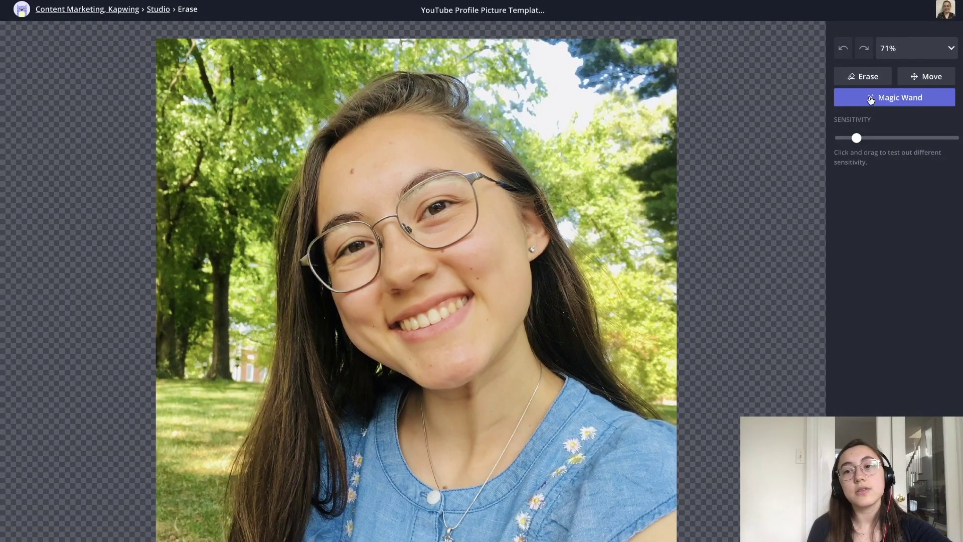
click(866, 78)
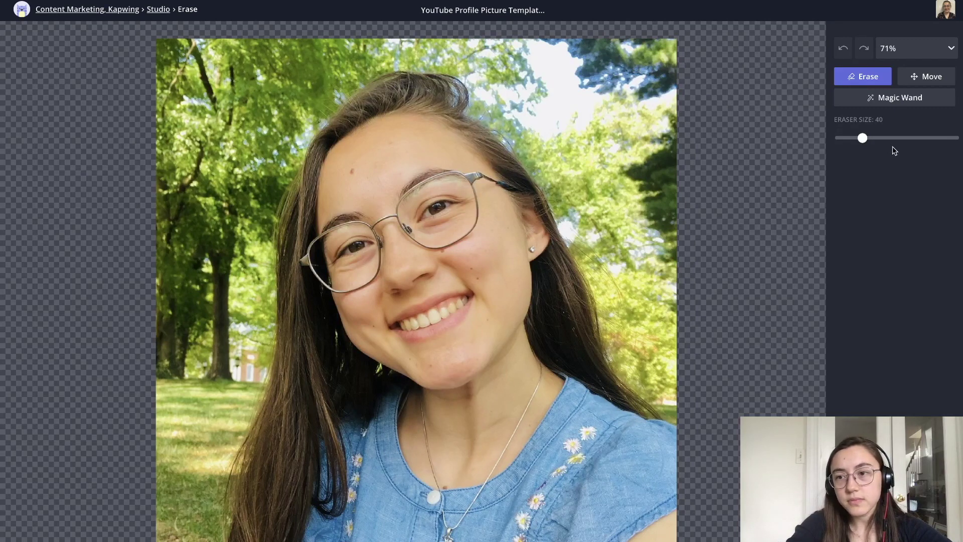
click(906, 137)
drag(906, 138, 930, 138)
mouse_move(667, 55)
mouse_down()
mouse_move(655, 204)
mouse_move(583, 124)
mouse_move(553, 142)
mouse_move(555, 161)
mouse_move(565, 161)
mouse_move(597, 221)
mouse_move(645, 276)
mouse_move(651, 344)
mouse_up()
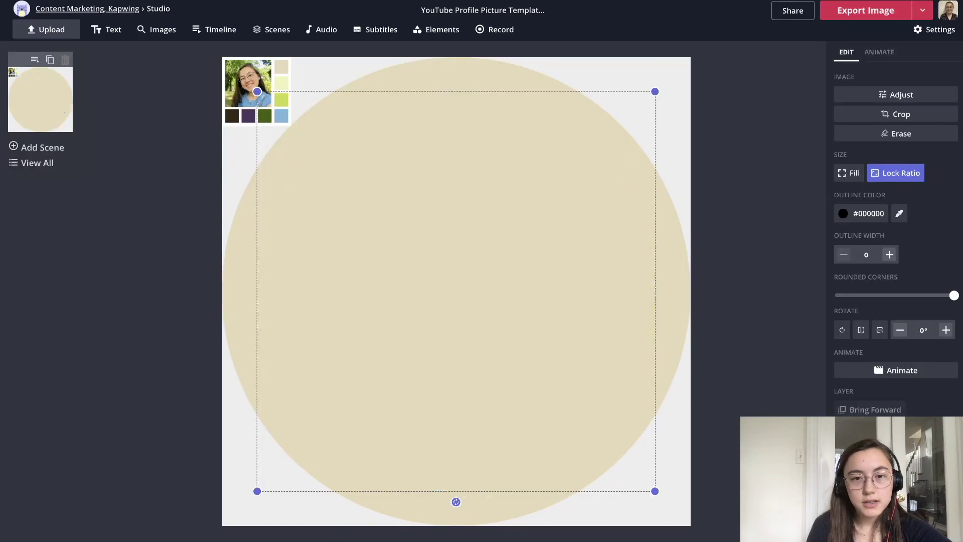
mouse_move(532, 373)
mouse_down()
mouse_move(537, 408)
mouse_move(531, 373)
mouse_move(531, 382)
mouse_up()
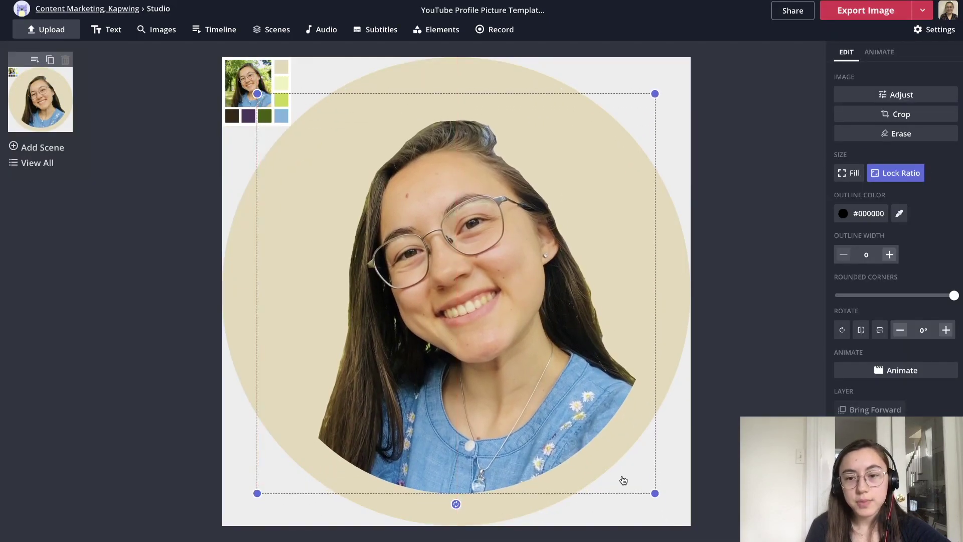
Step: Enlarge the cut-out headshot to fill the tan circle and shift it onto the centre
drag(652, 493, 713, 535)
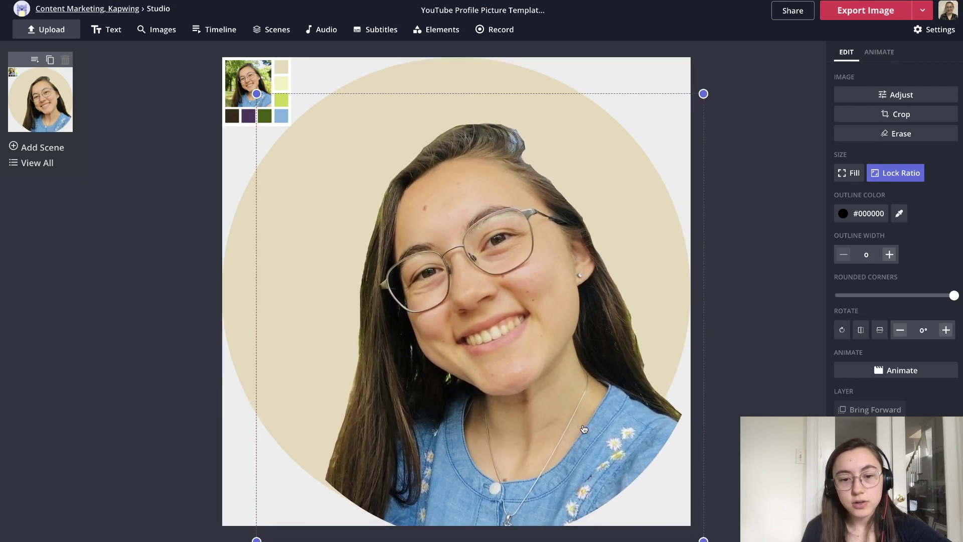
click(743, 124)
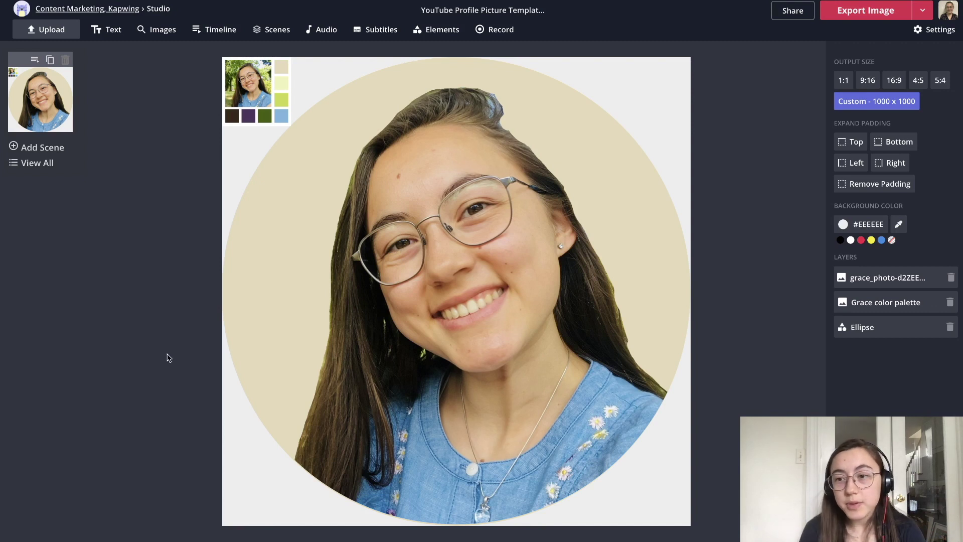
click(224, 68)
drag(234, 73, 276, 74)
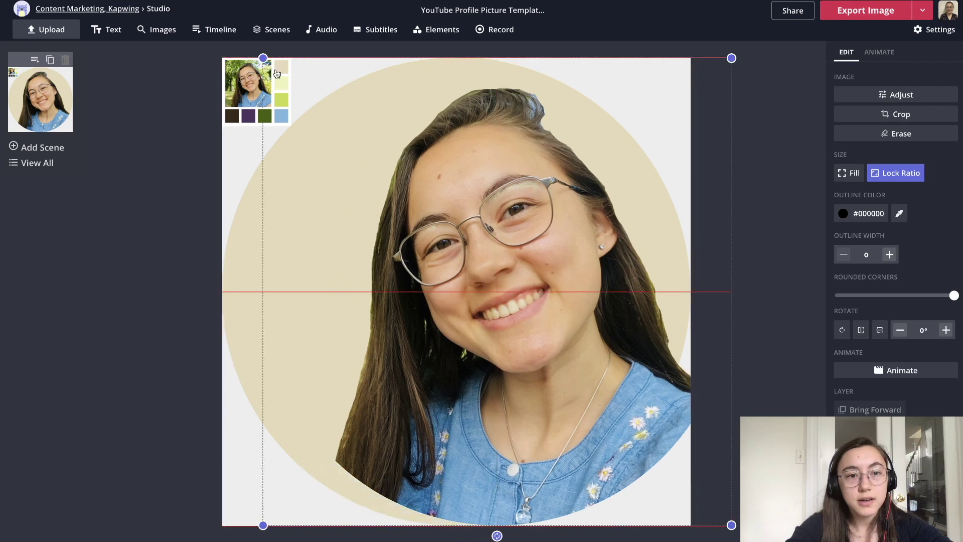
click(276, 73)
click(227, 72)
drag(430, 198, 389, 195)
click(766, 136)
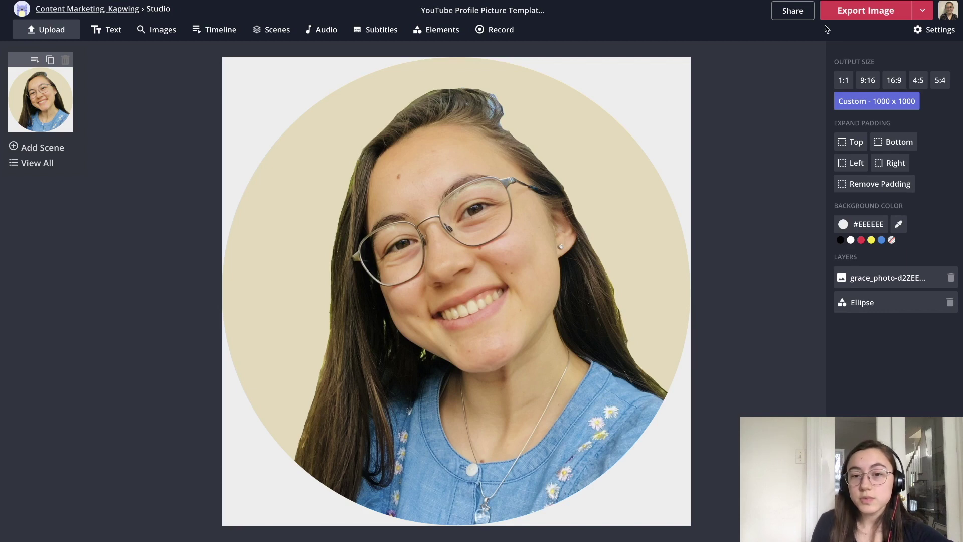
Step: Export the 1000x1000 design, download it as a PNG, and switch to the YouTube tab
click(865, 10)
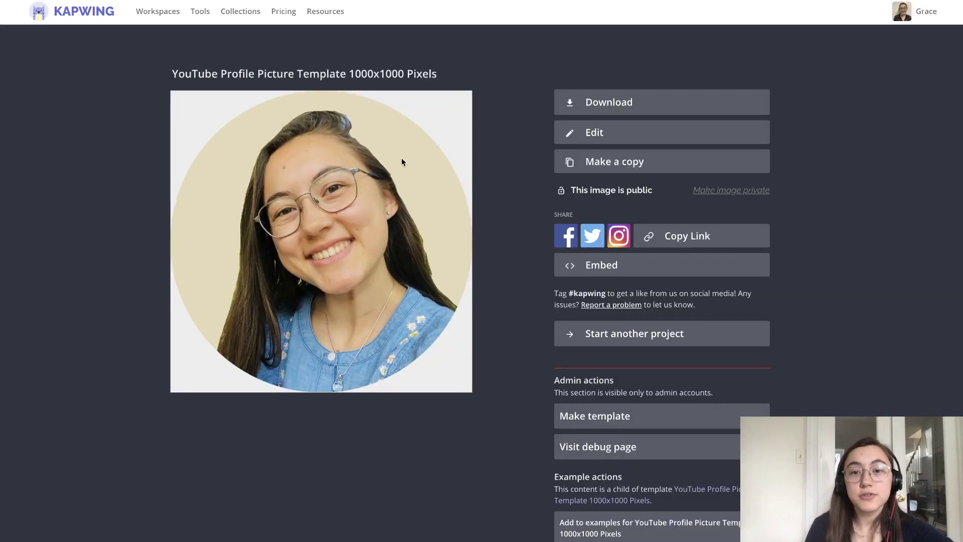
click(560, 110)
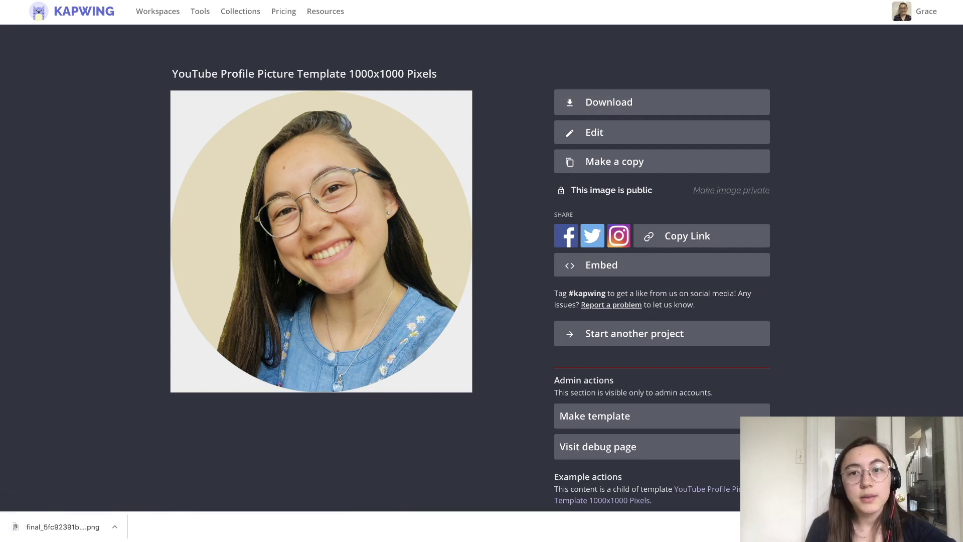
key(ctrl+Tab)
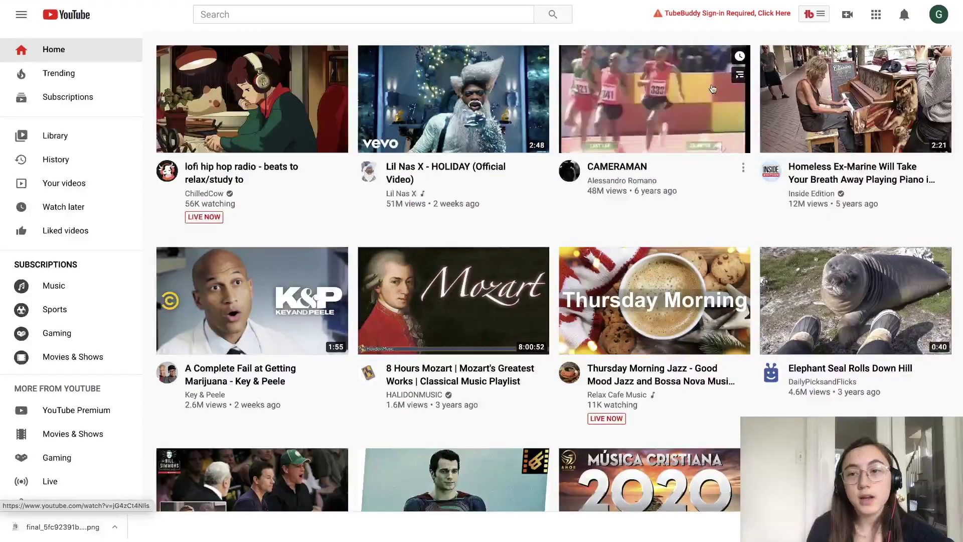
Step: Go from the account menu to Your channel's Customize Channel page, Branding tab
click(938, 15)
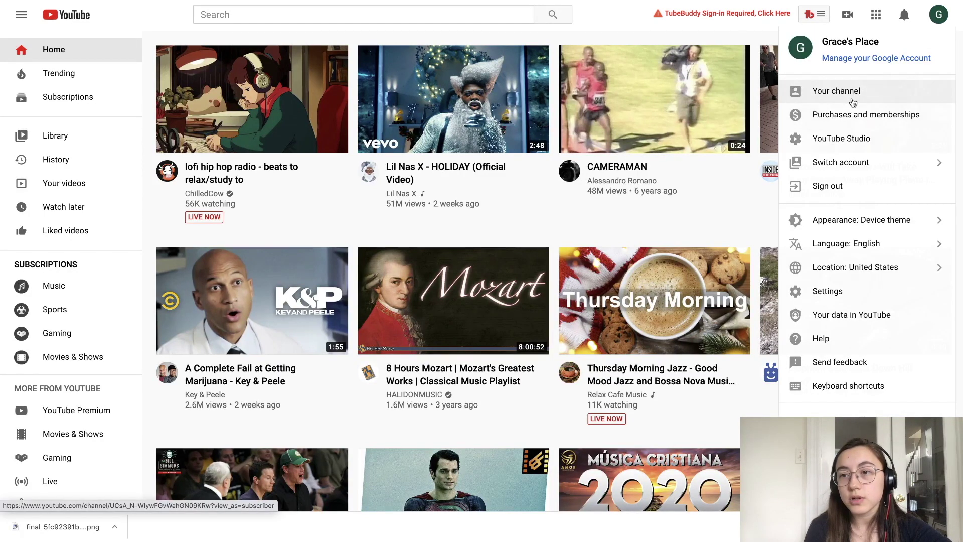
click(851, 93)
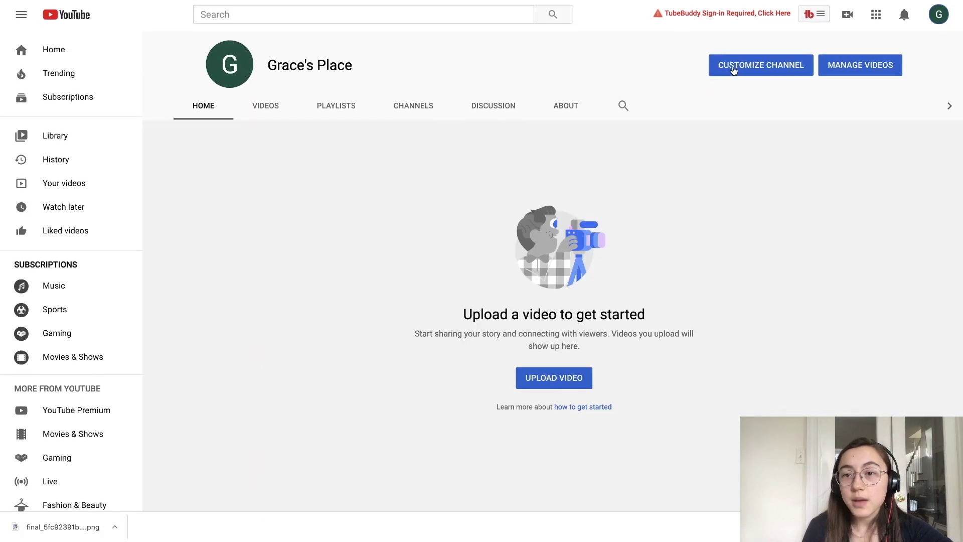
click(755, 65)
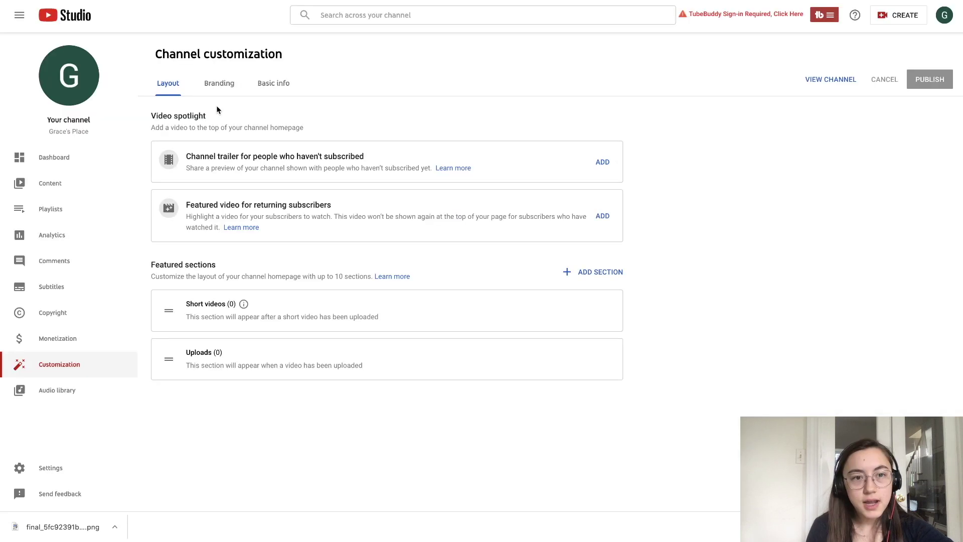
click(218, 87)
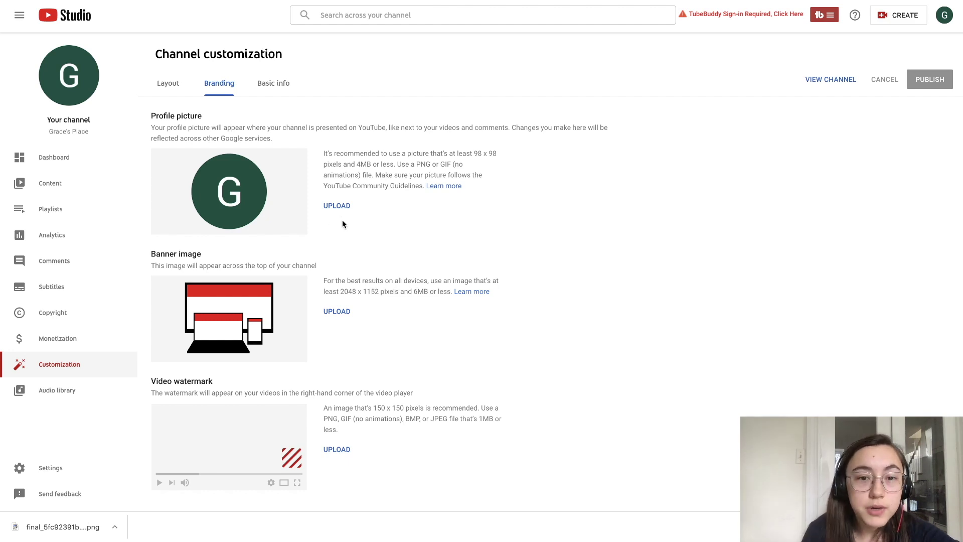
Step: Upload the downloaded tan-circle headshot PNG from Downloads as the profile picture
click(337, 207)
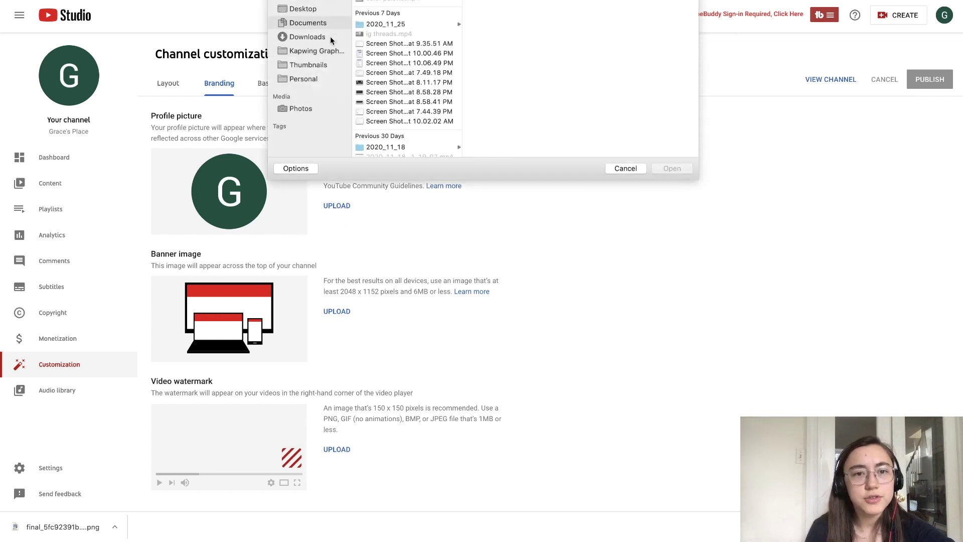
click(330, 36)
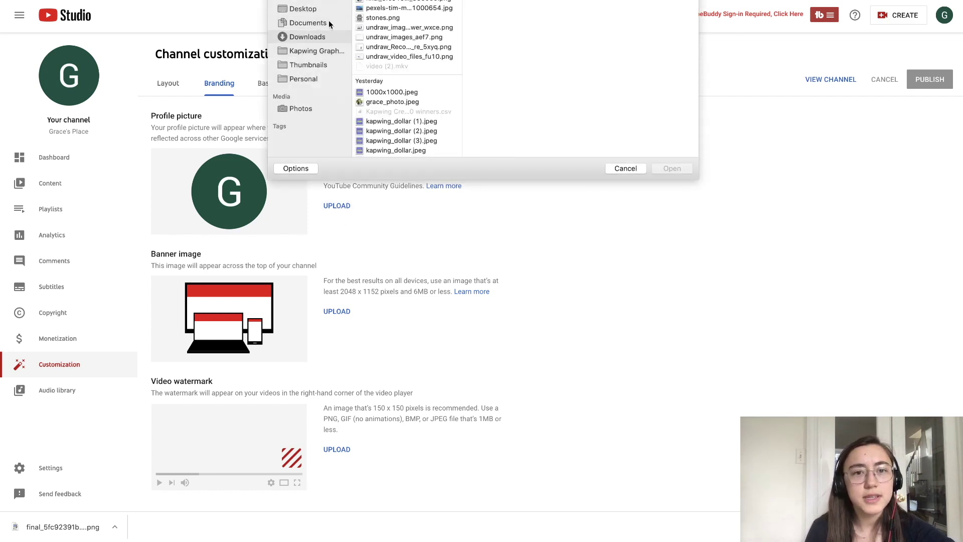
double_click(384, 8)
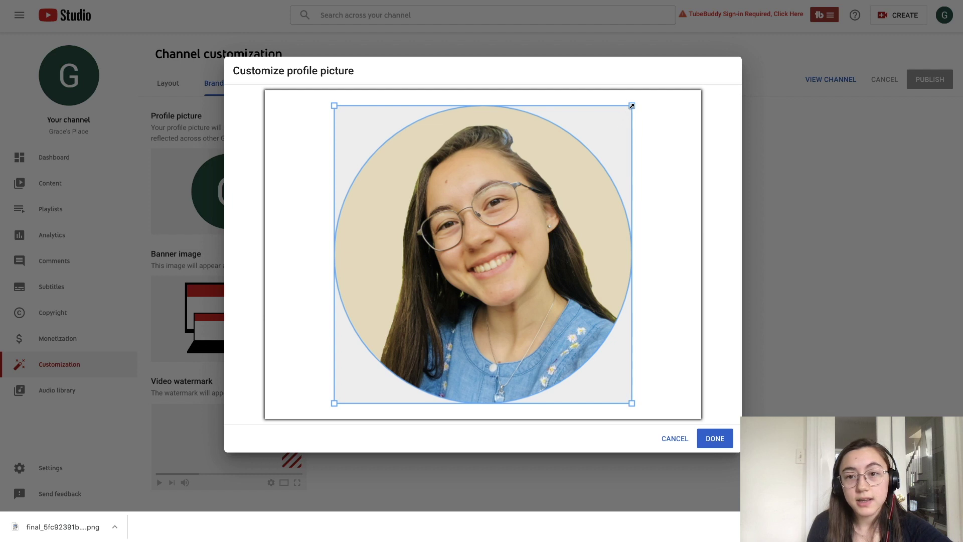
Step: Adjust the profile picture's crop square, confirm it, and publish the branding changes
mouse_move(632, 106)
mouse_down()
mouse_move(517, 217)
mouse_move(561, 151)
mouse_move(557, 133)
mouse_move(562, 145)
mouse_move(627, 92)
mouse_up()
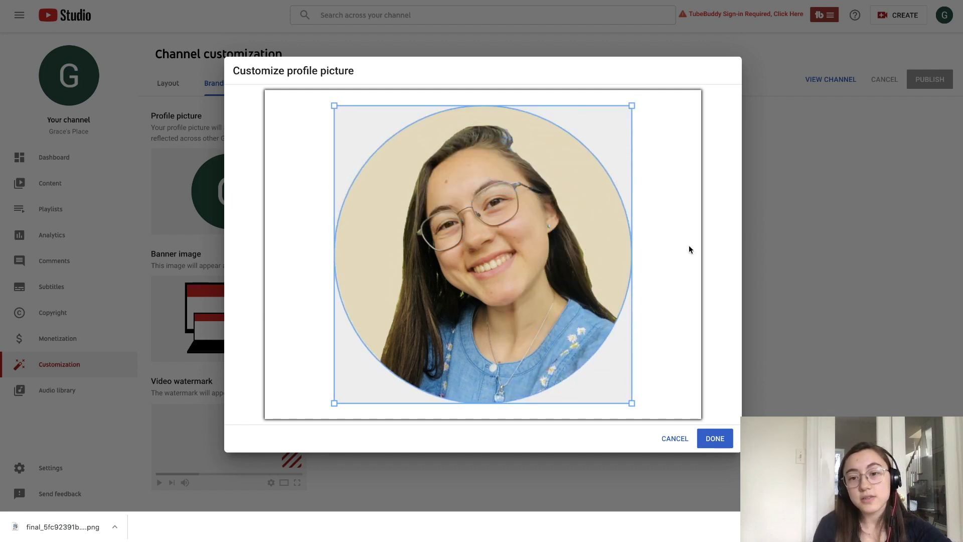
click(722, 438)
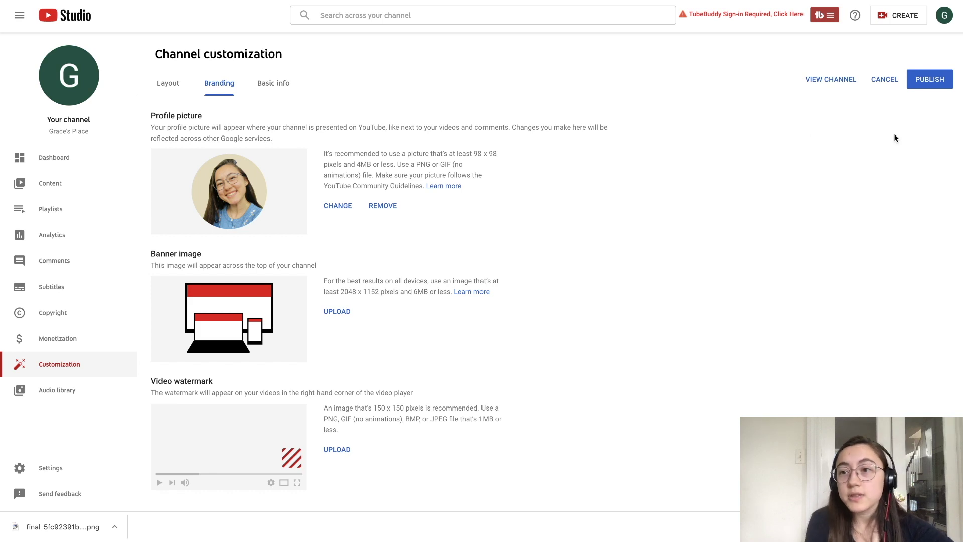
click(926, 80)
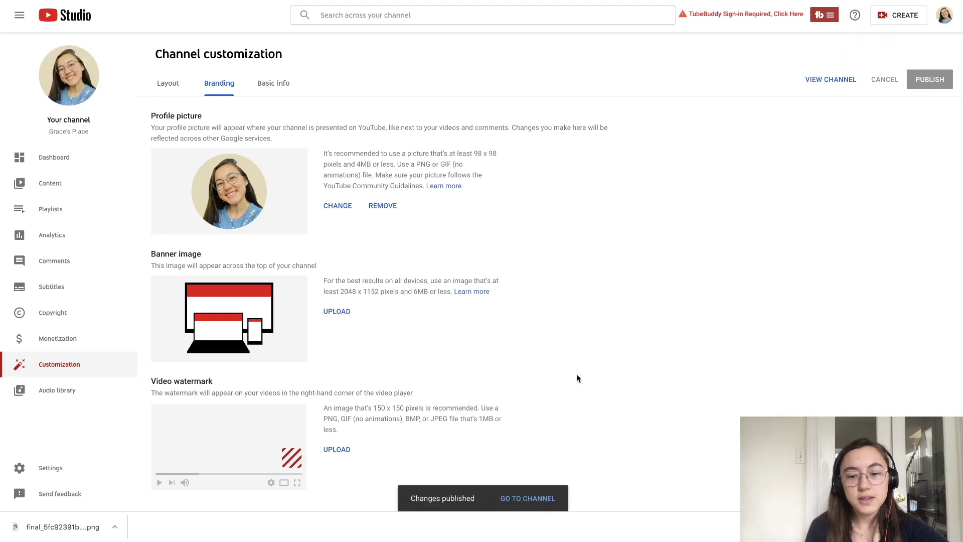
Step: Go to the channel page to see the new headshot avatar
click(534, 501)
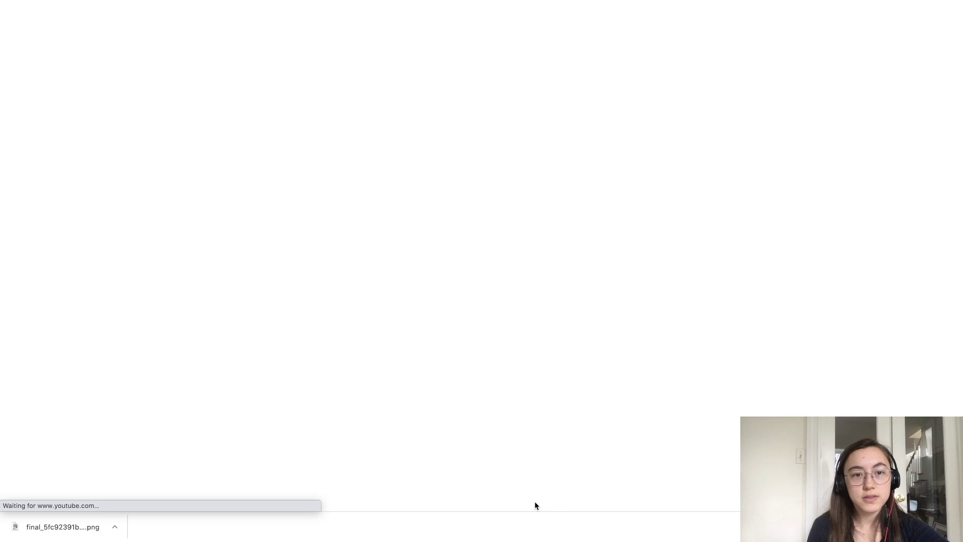